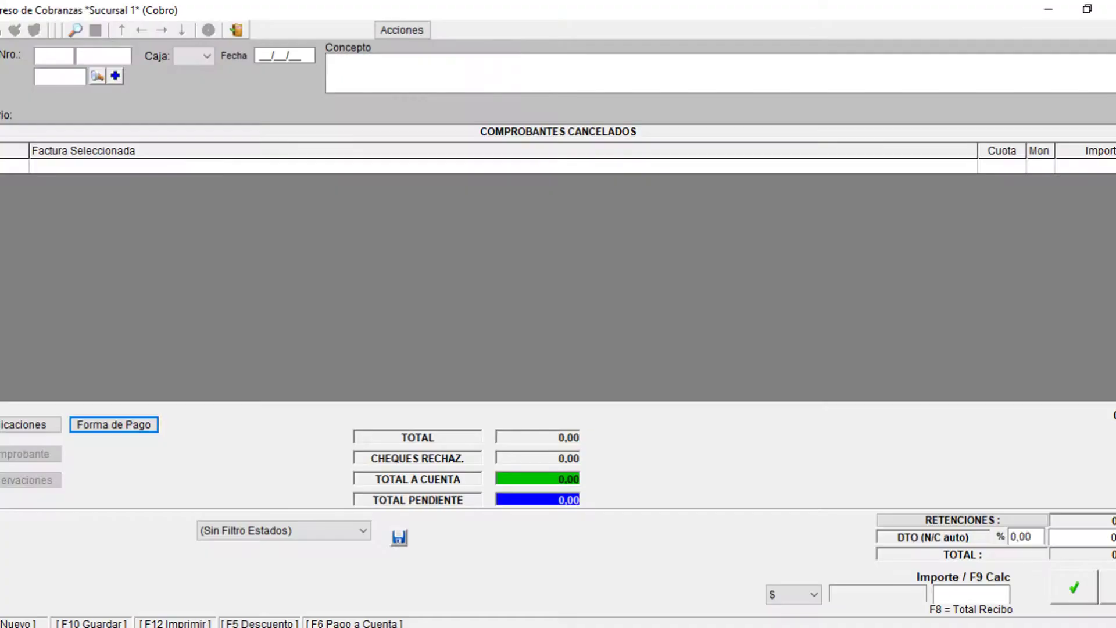
Step: Start a new collection receipt and load the customer Natural Software by its customer code
key(F2)
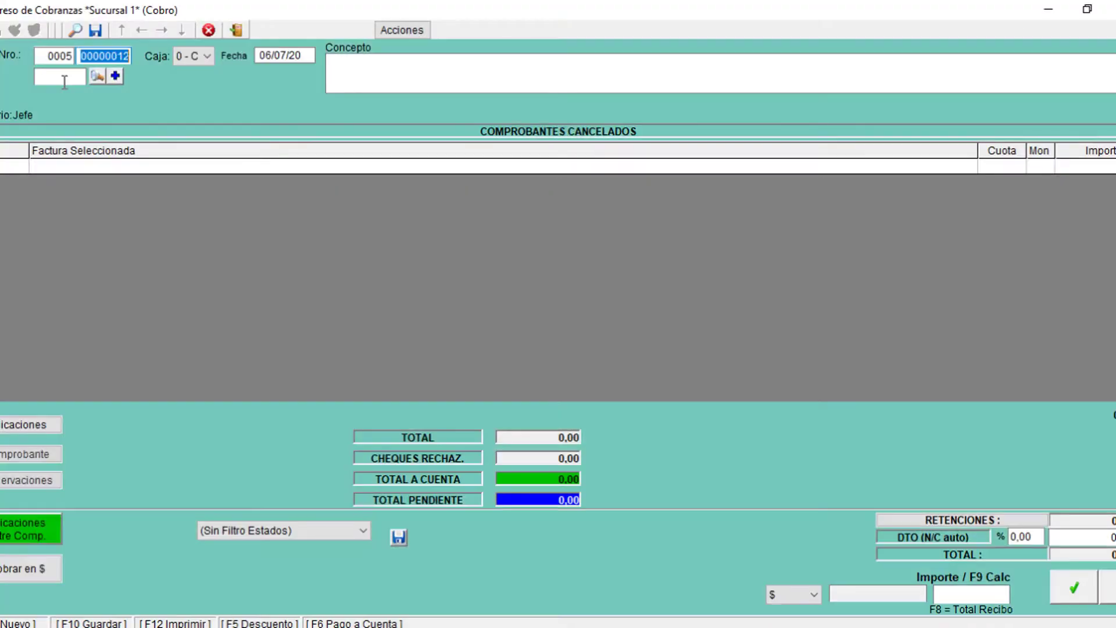
click(65, 81)
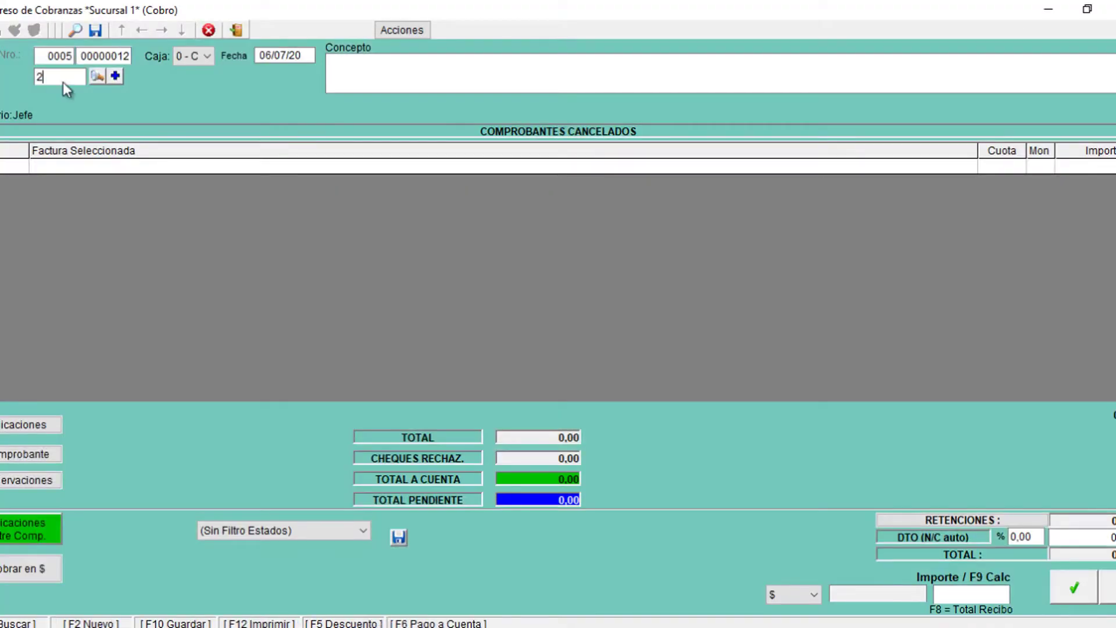
text(2)
key(Return)
Step: Add the pending invoices of 281,68 and 253,40 to the vouchers being cancelled, each for its full amount
double_click(372, 192)
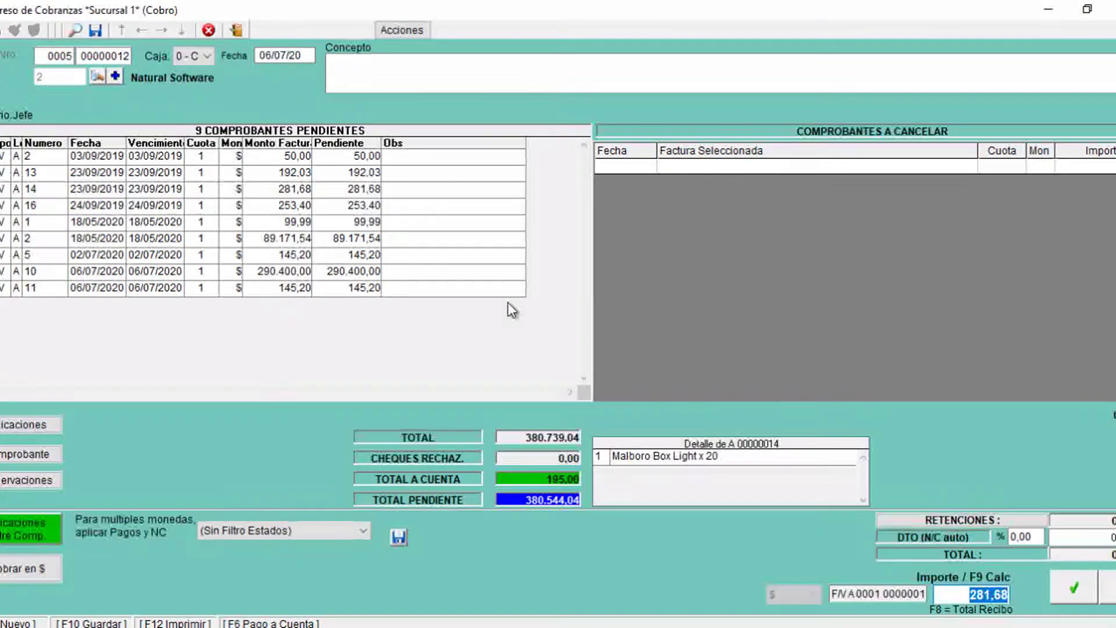
key(Return)
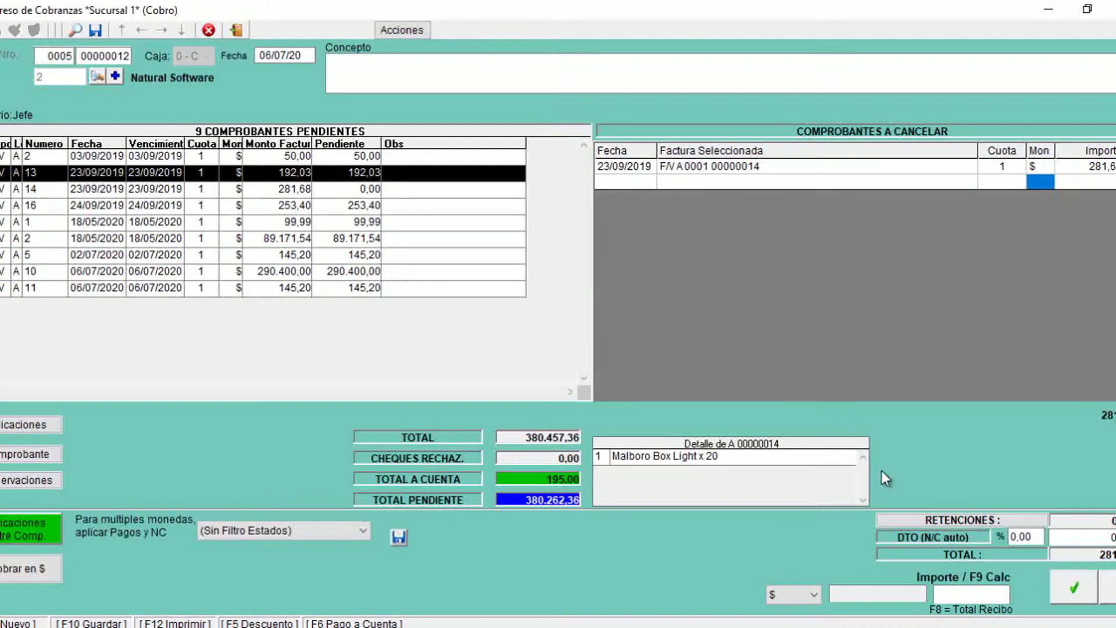
key(Down)
key(Down)
key(Return)
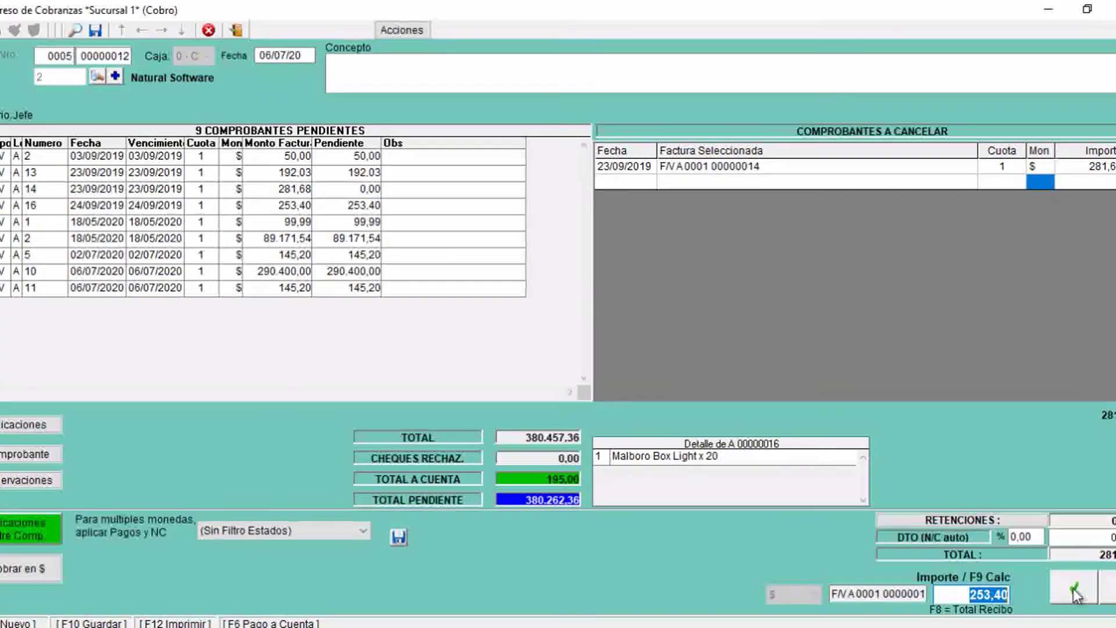
click(1075, 590)
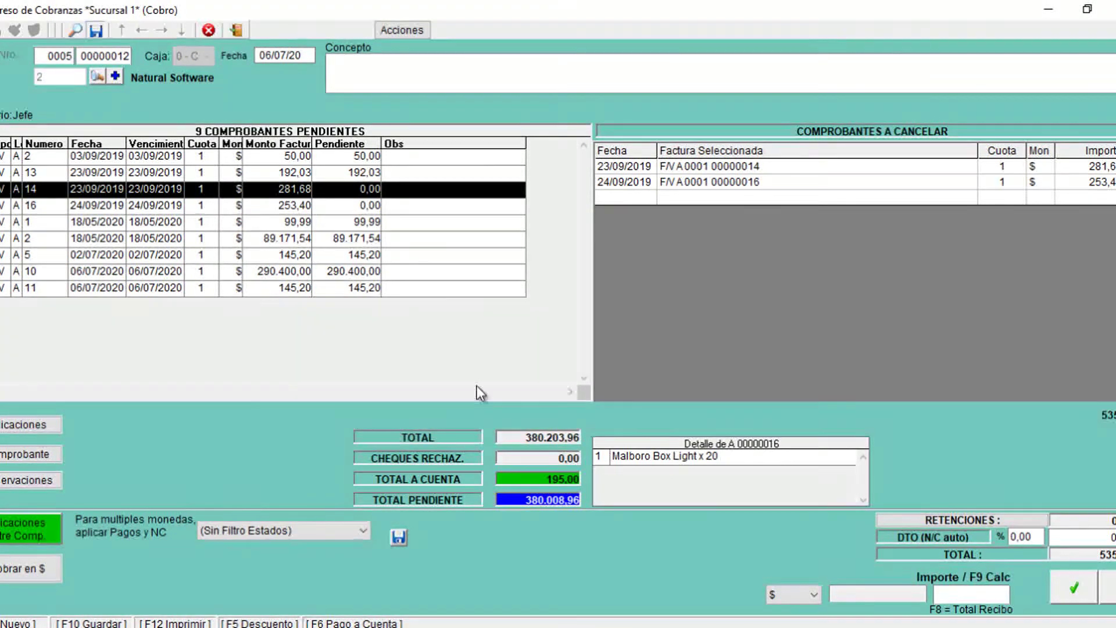
Step: Proceed to the receipt's payment methods and add a cheque in pesos for 458, the amount on the cheque image
key(F10)
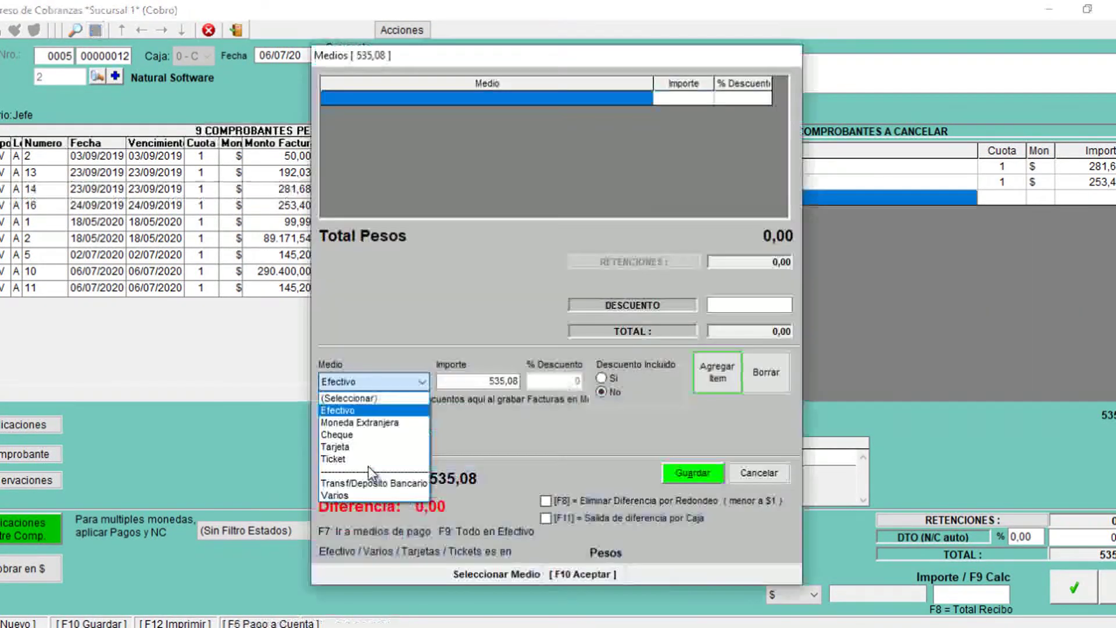
click(373, 436)
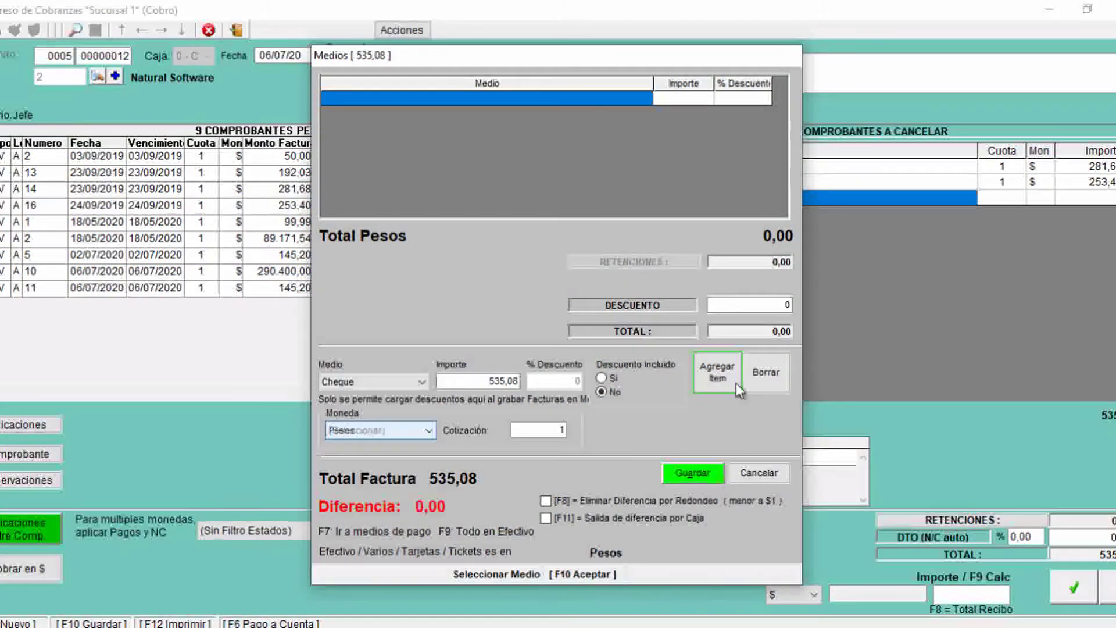
key(Tab)
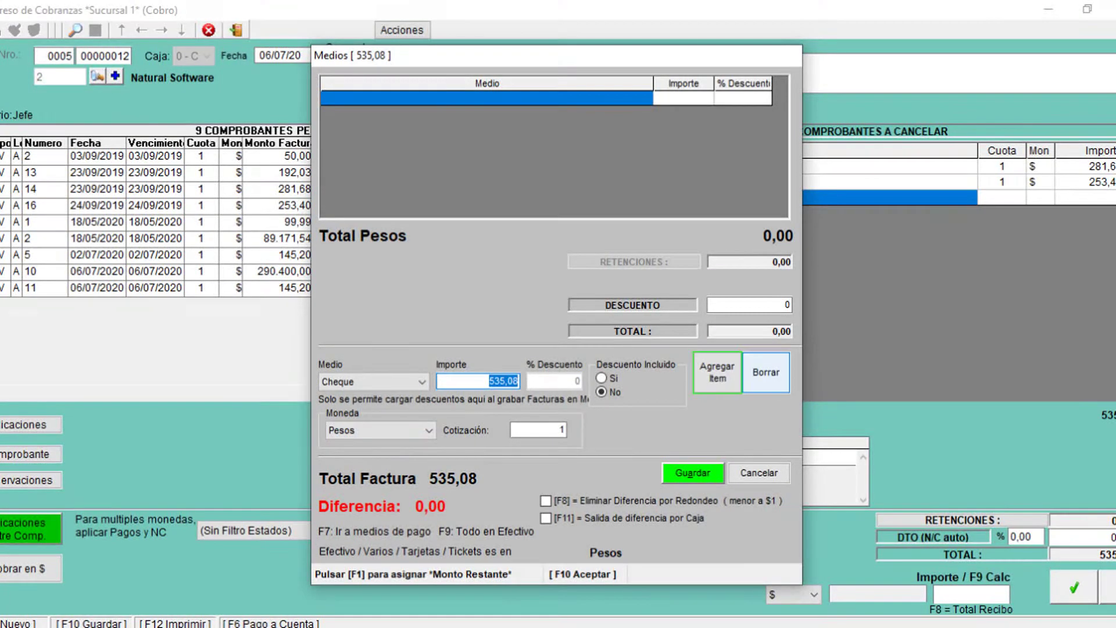
key(alt+Tab)
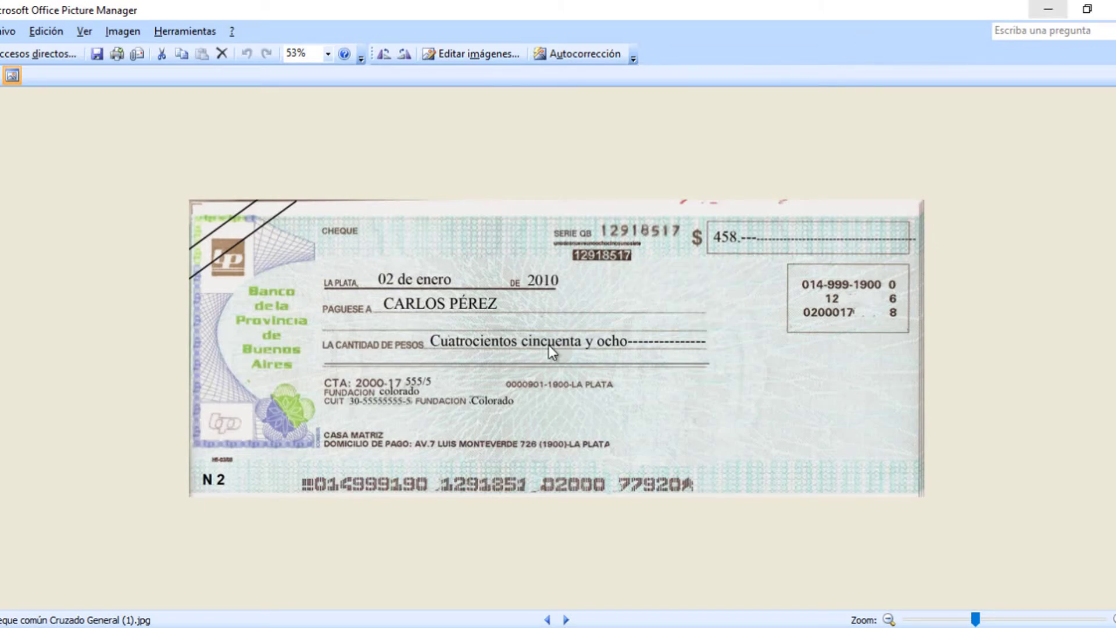
key(alt+Tab)
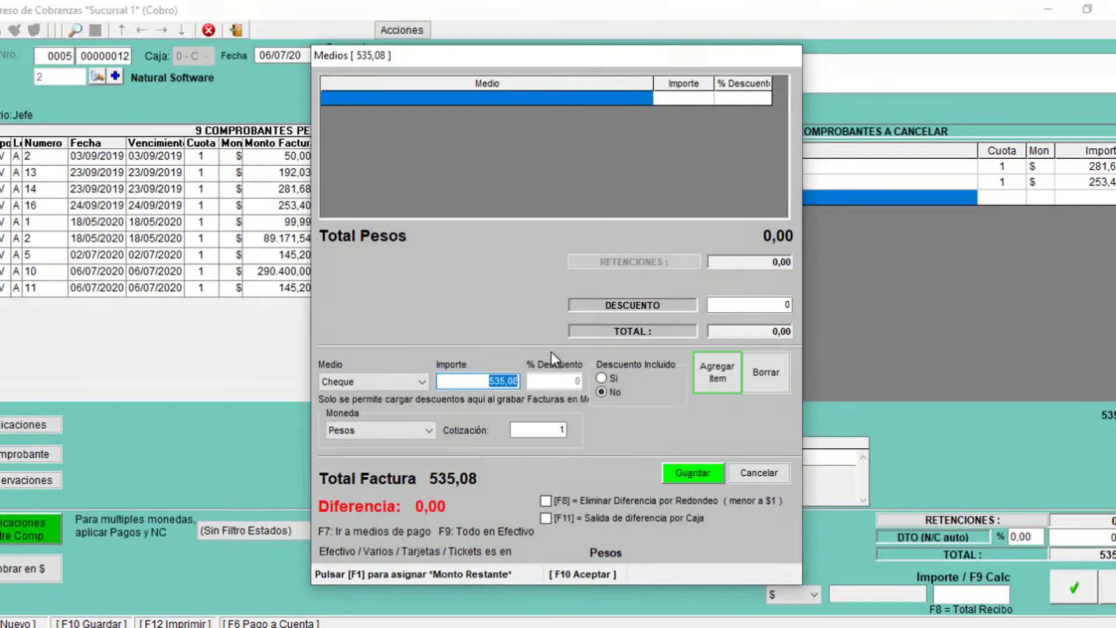
text(458)
key(Return)
Step: Add a second cheque in pesos for the remaining 77,08 and save the payment methods
click(417, 386)
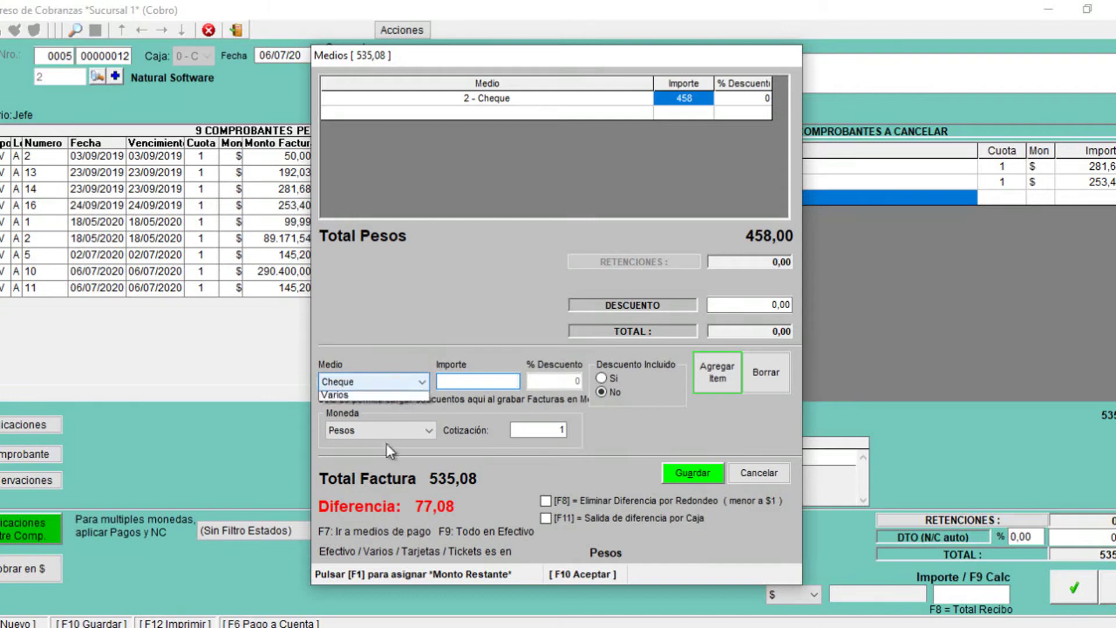
click(525, 378)
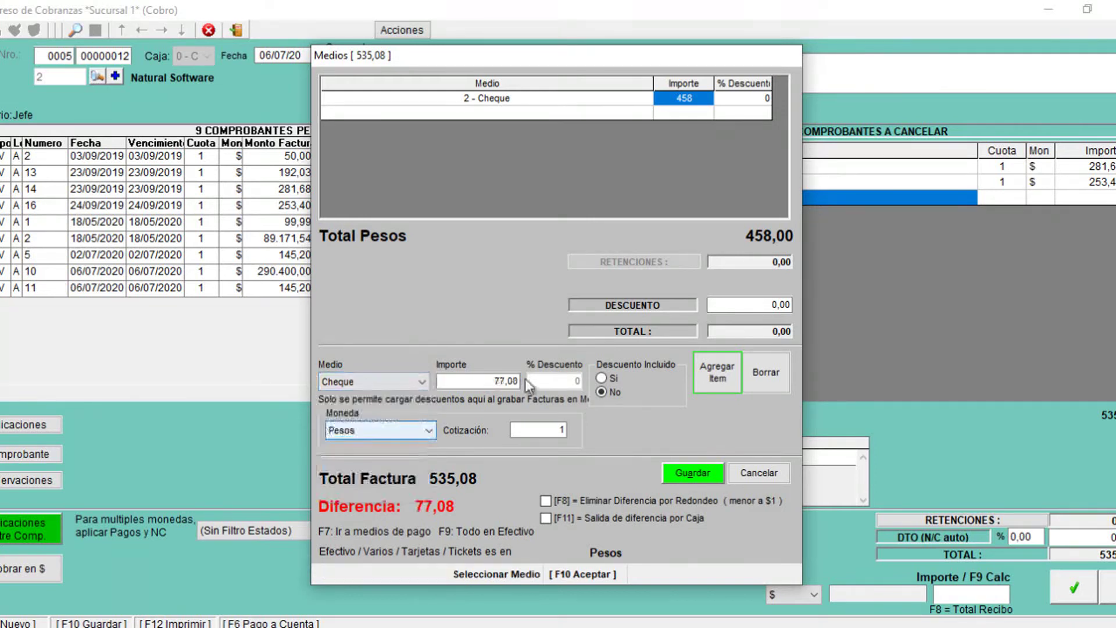
click(719, 375)
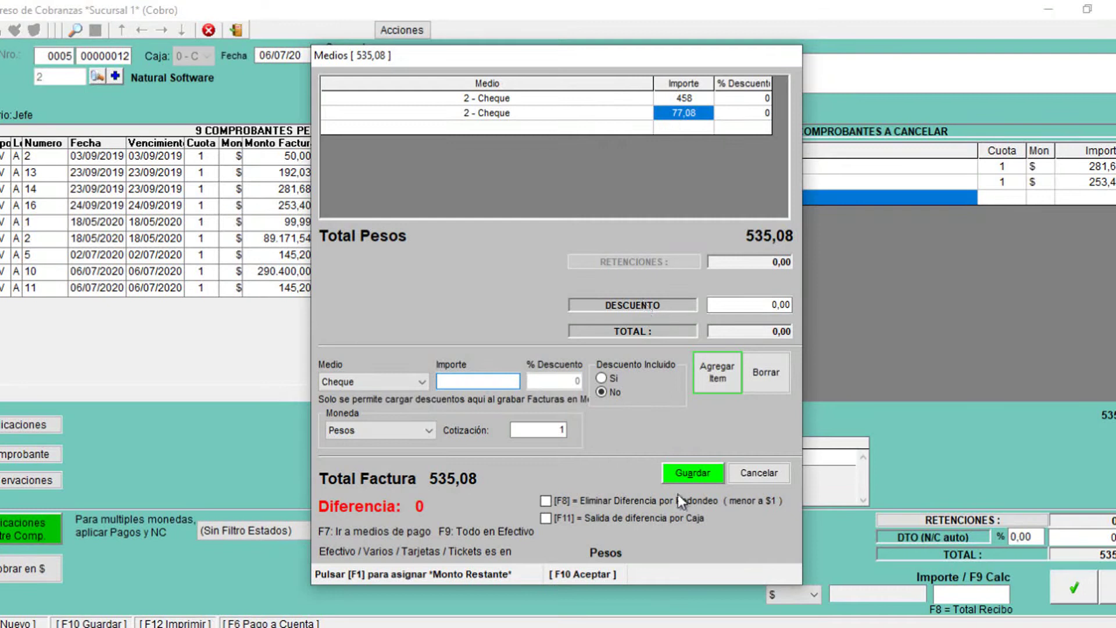
click(690, 475)
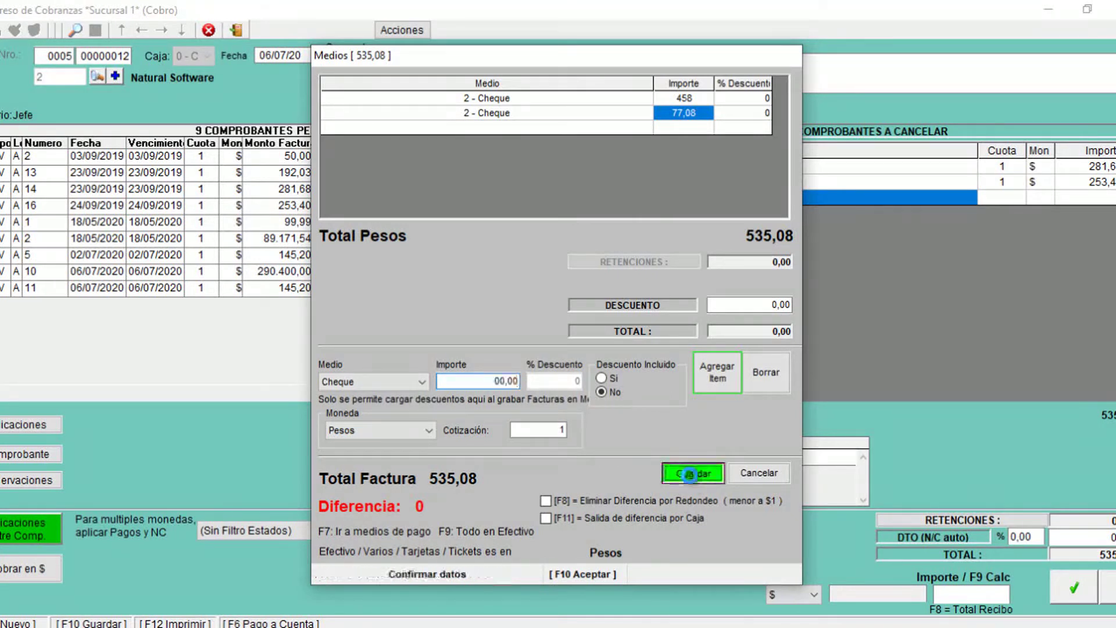
key(F10)
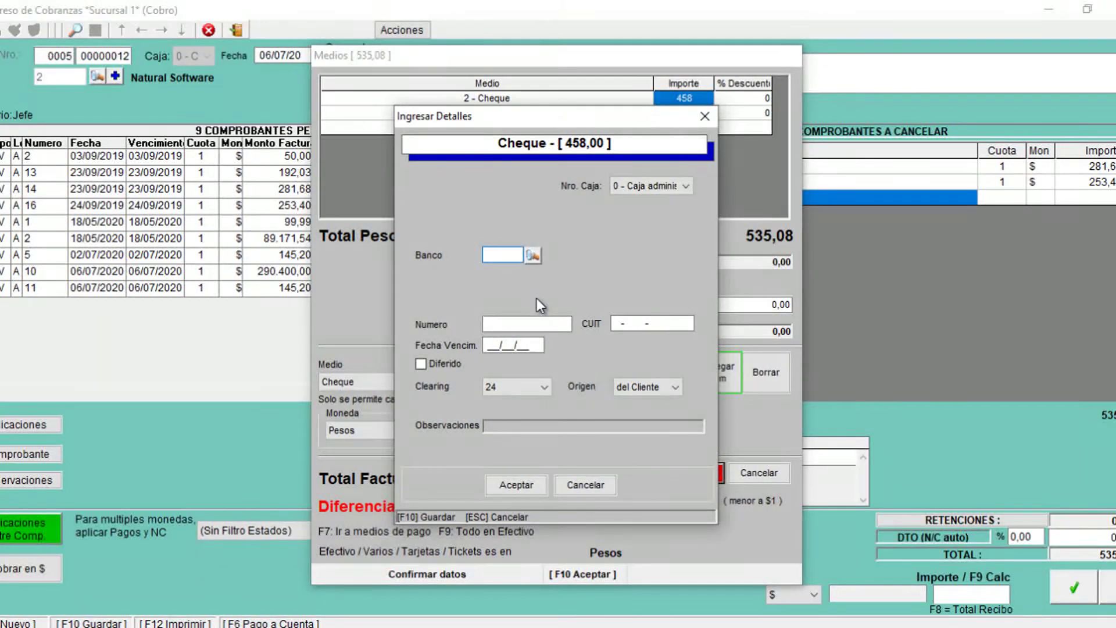
Step: Set the 458,00 cheque's bank to 14 and fill in its cheque number and the issuer's CUIT
text(14)
key(Return)
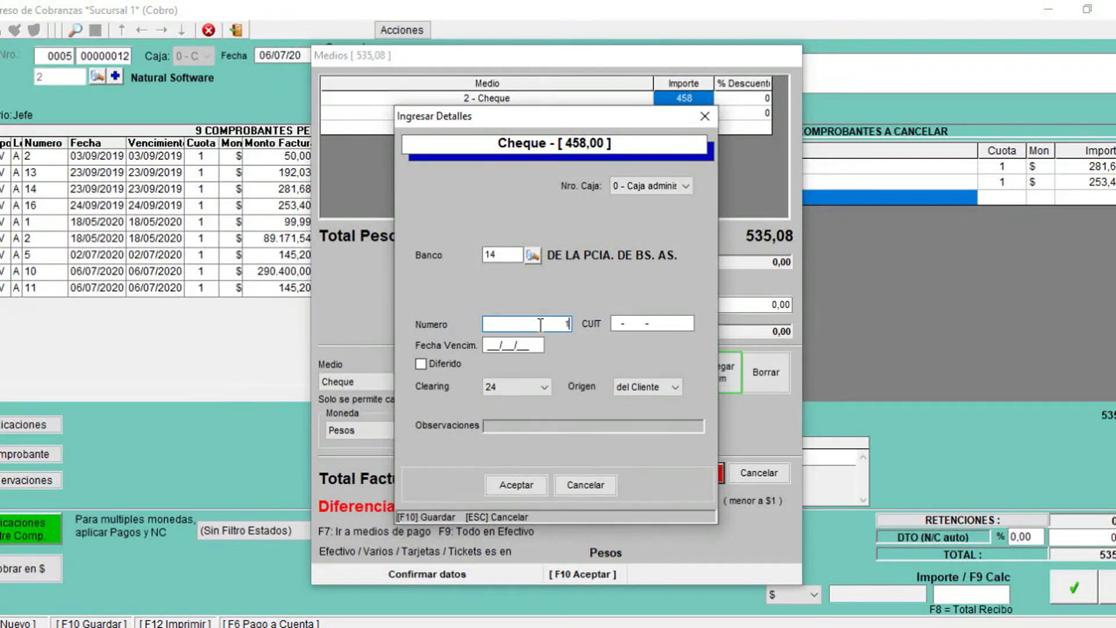
text(2918517)
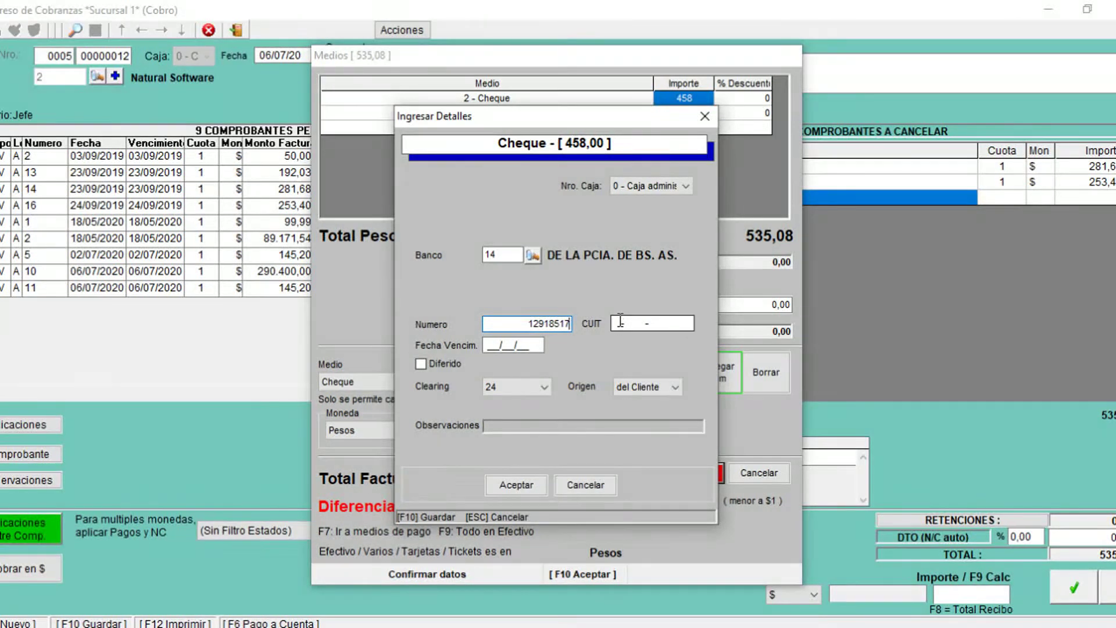
click(621, 321)
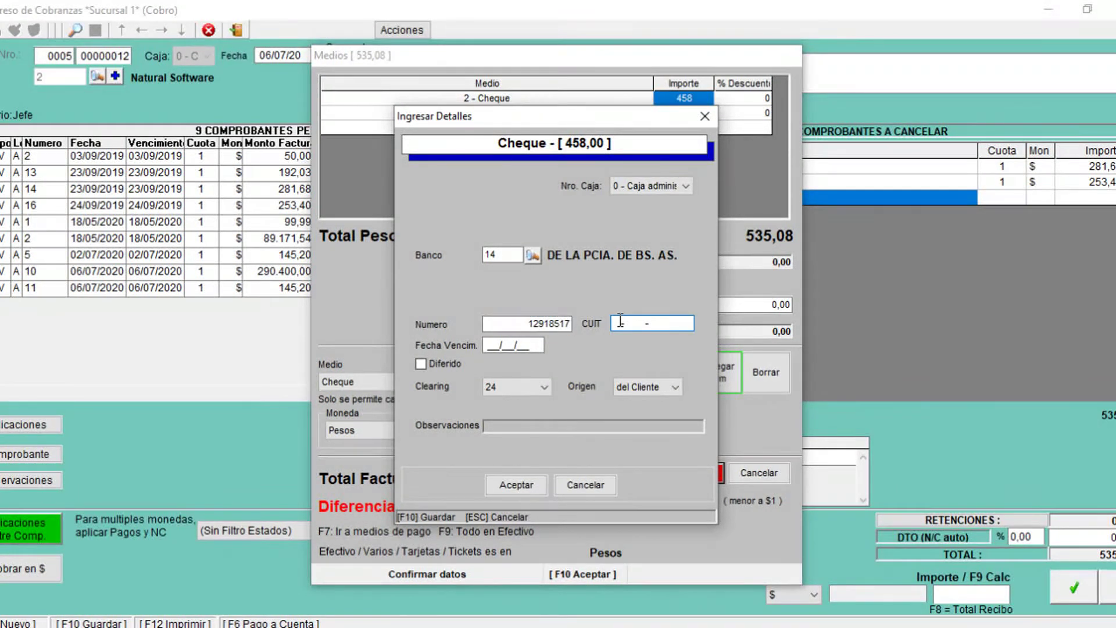
text(30-55555555-5)
Step: Set the 458,00 cheque's due date to 02/07/20 and its origin to de Tercero, and accept the details
click(494, 346)
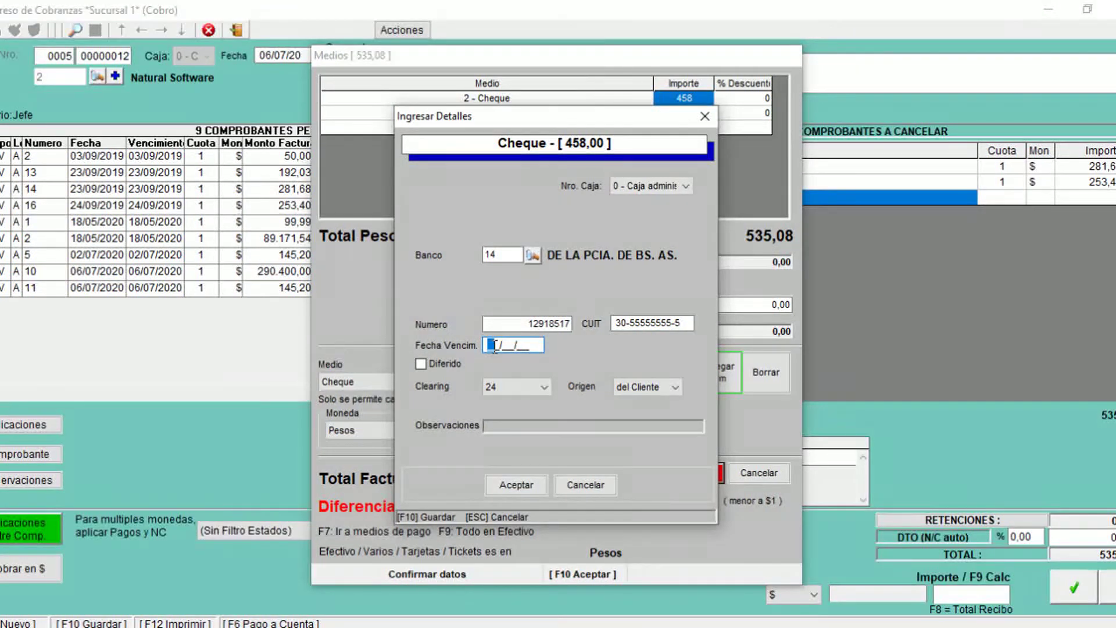
text(02/07/207807/20)
click(644, 386)
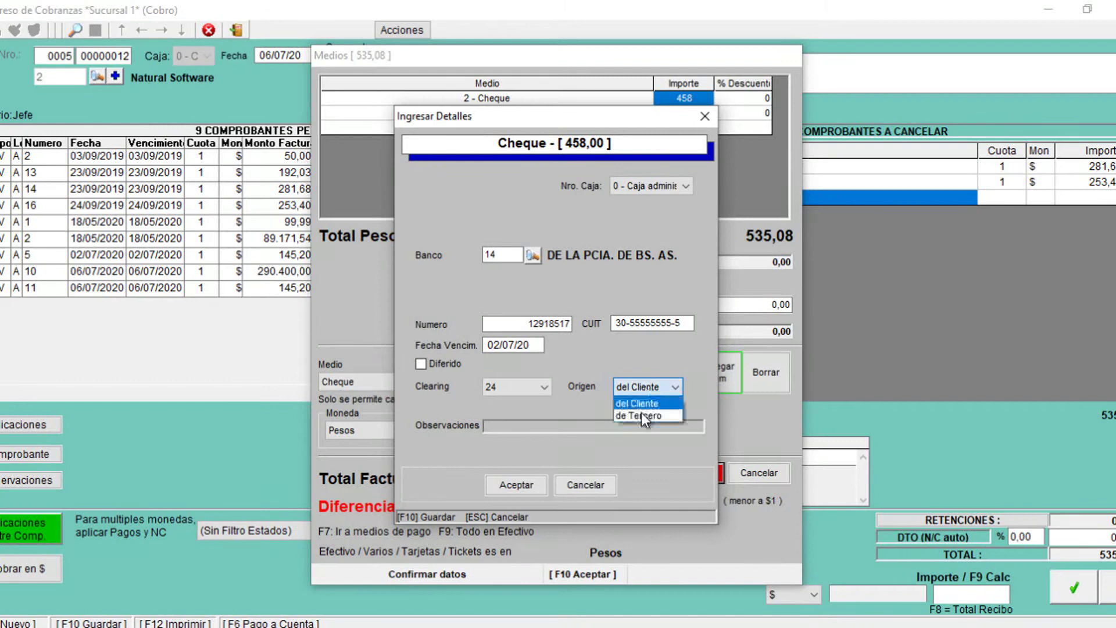
click(541, 403)
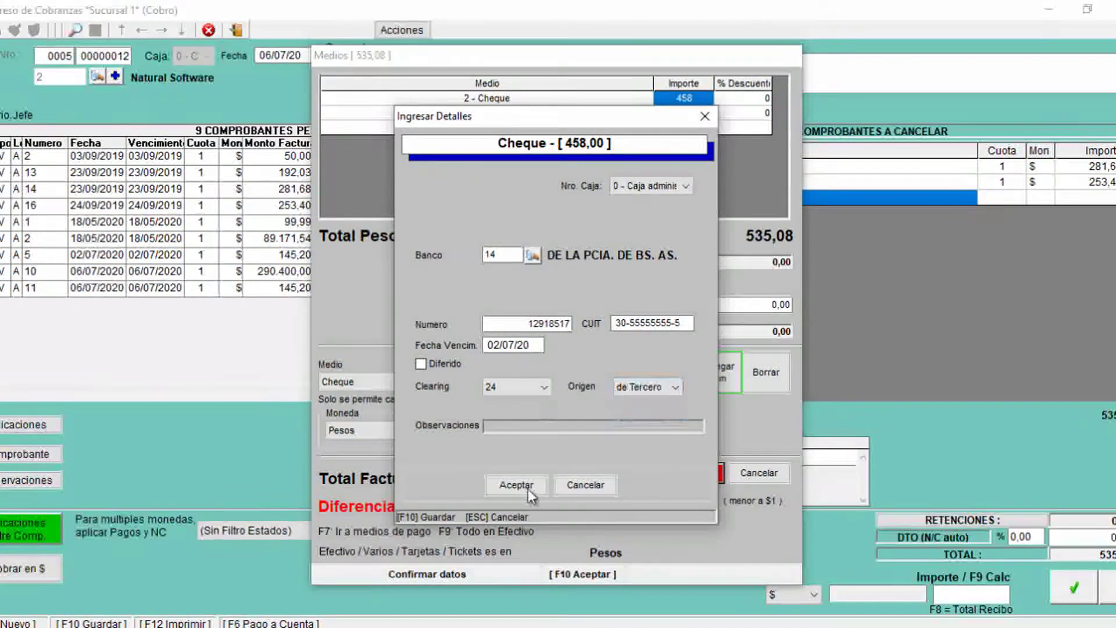
click(528, 486)
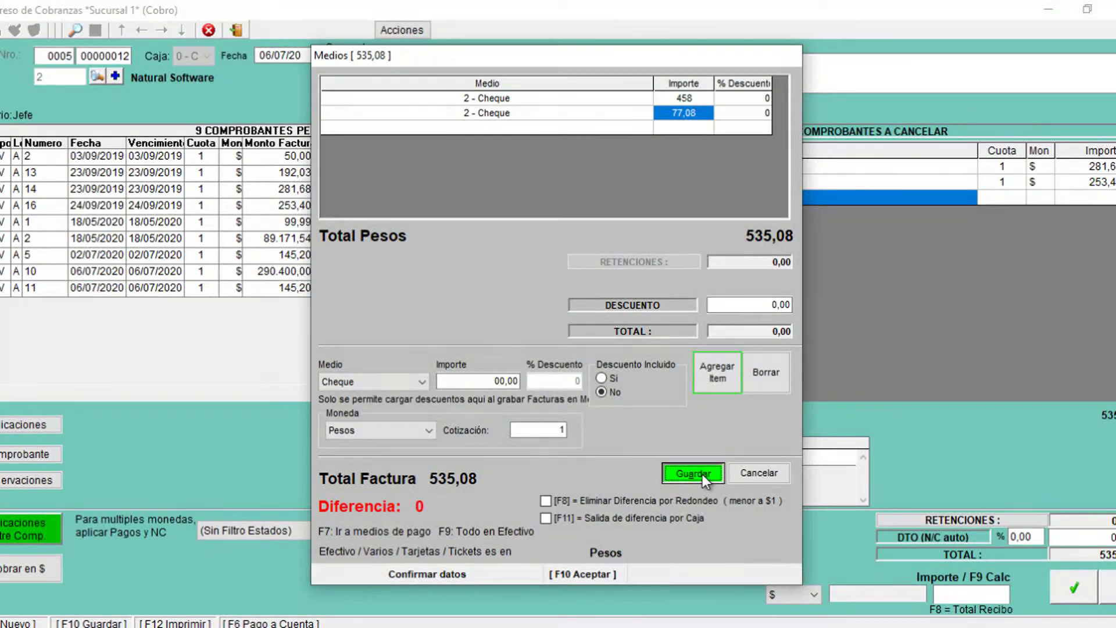
Step: Continue to the 77,08 cheque, set its bank to 14 and fill in its cheque number and the issuer's CUIT
key(Return)
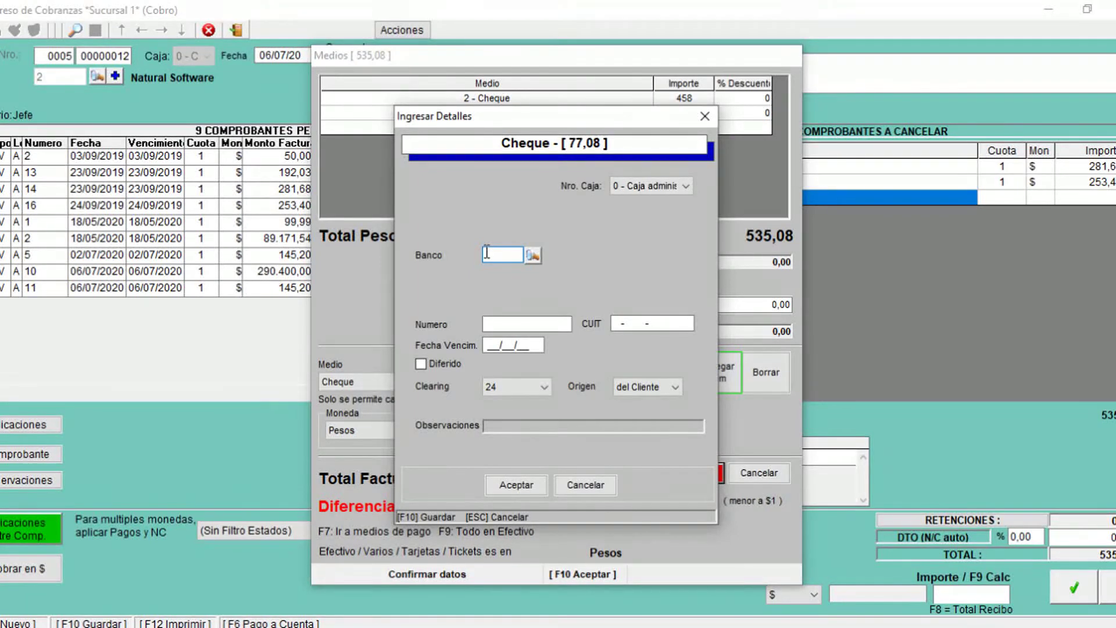
text(14)
key(Return)
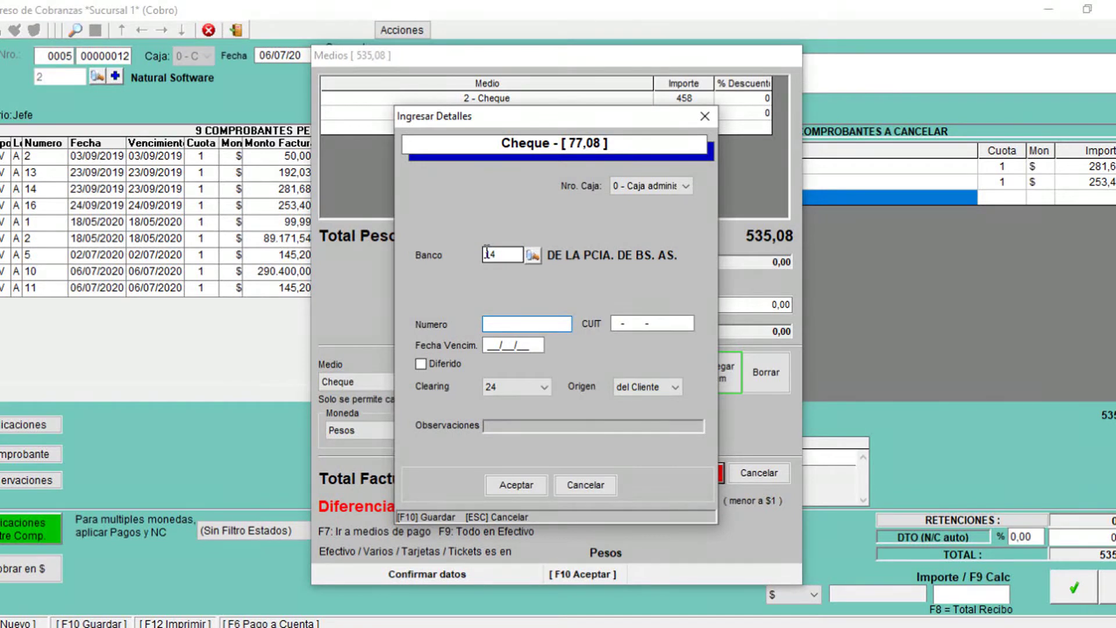
text(129185)
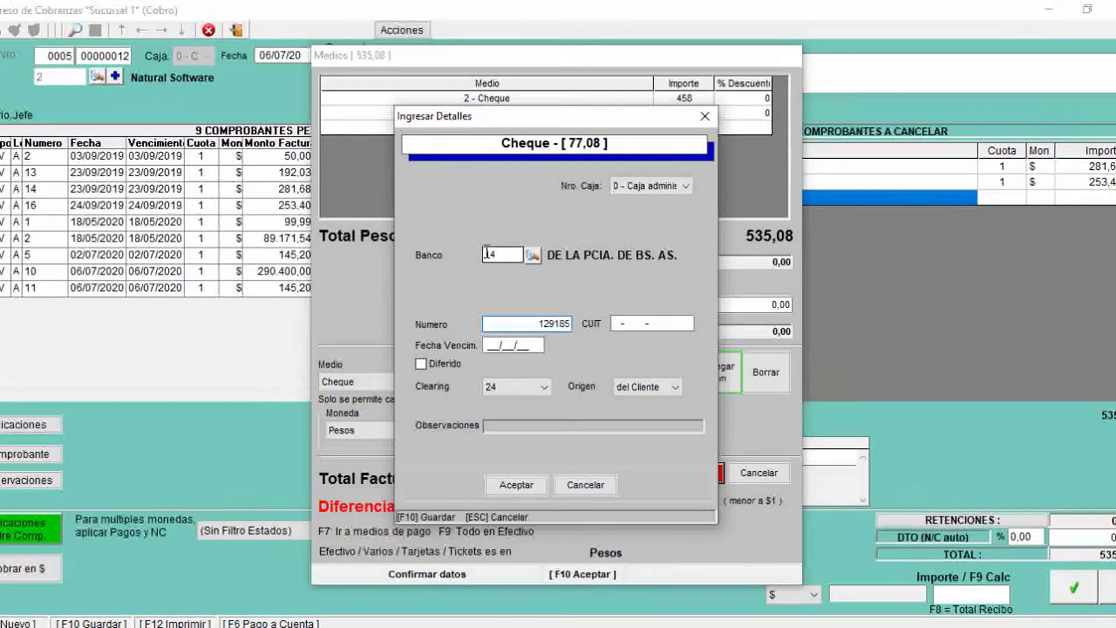
text(18)
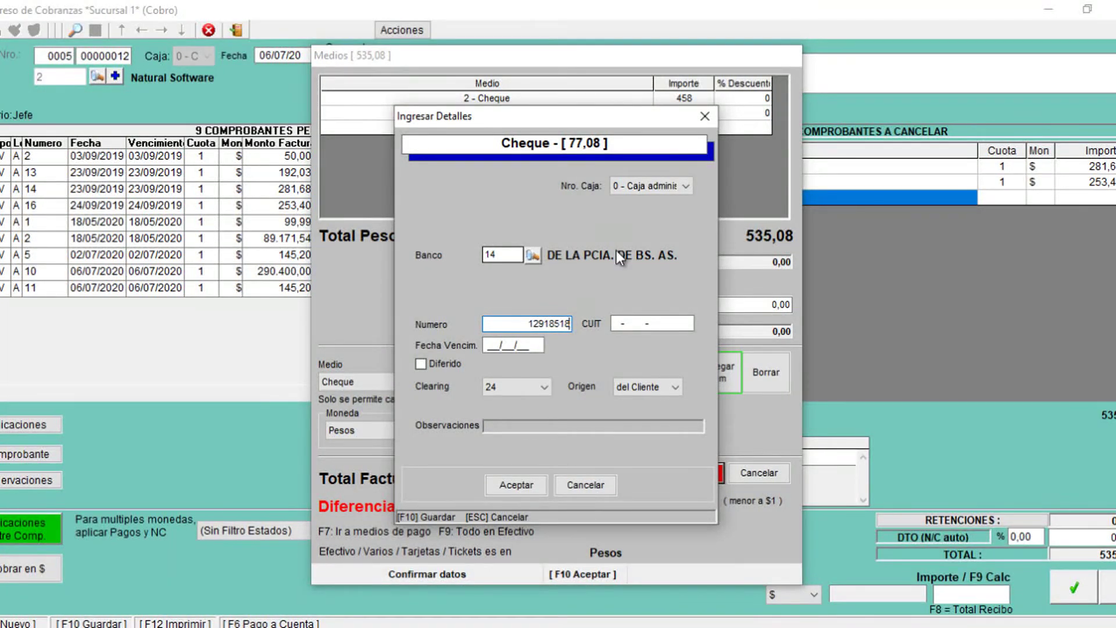
click(619, 325)
text(30-555)
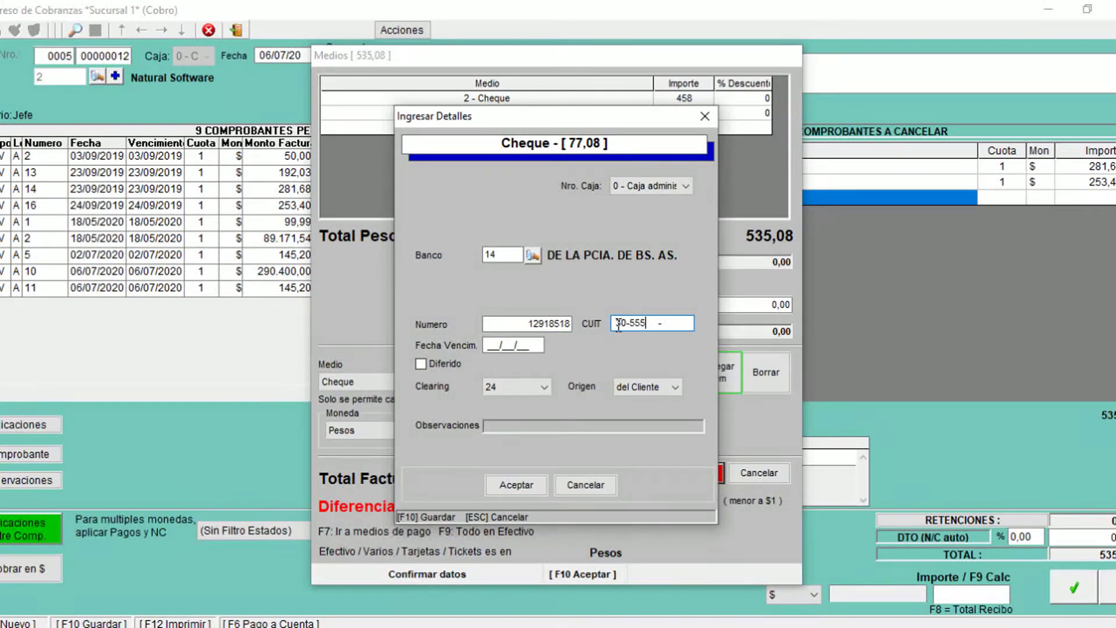
text(55555-5)
Step: Set the 77,08 cheque's due date to 02/08/20, accept its details and save the payment
click(489, 352)
text(02/)
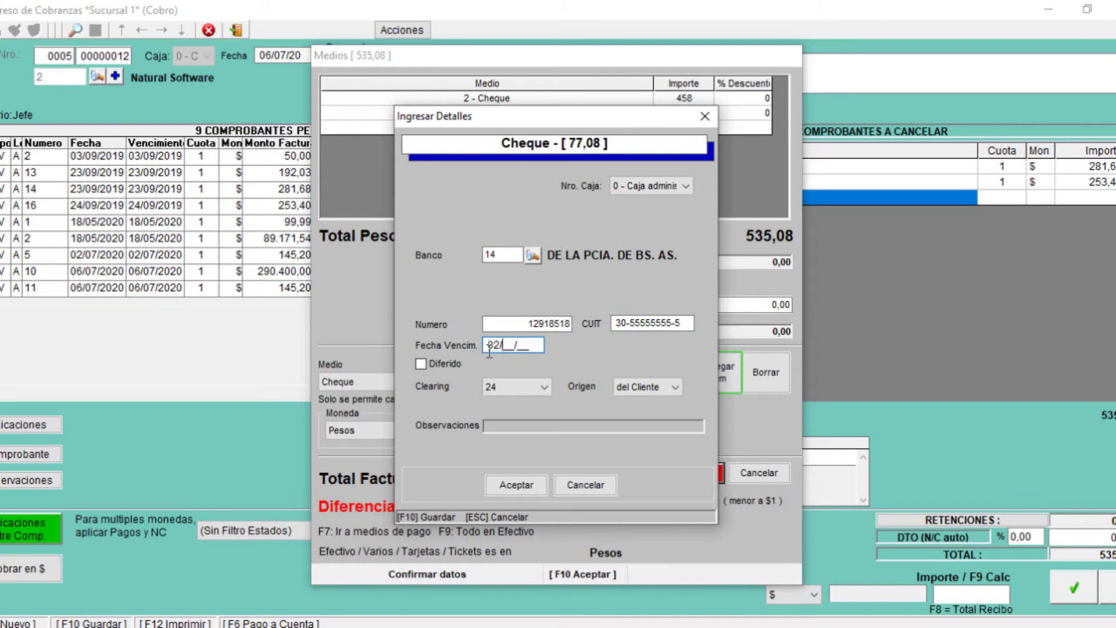
text(08/20)
click(526, 483)
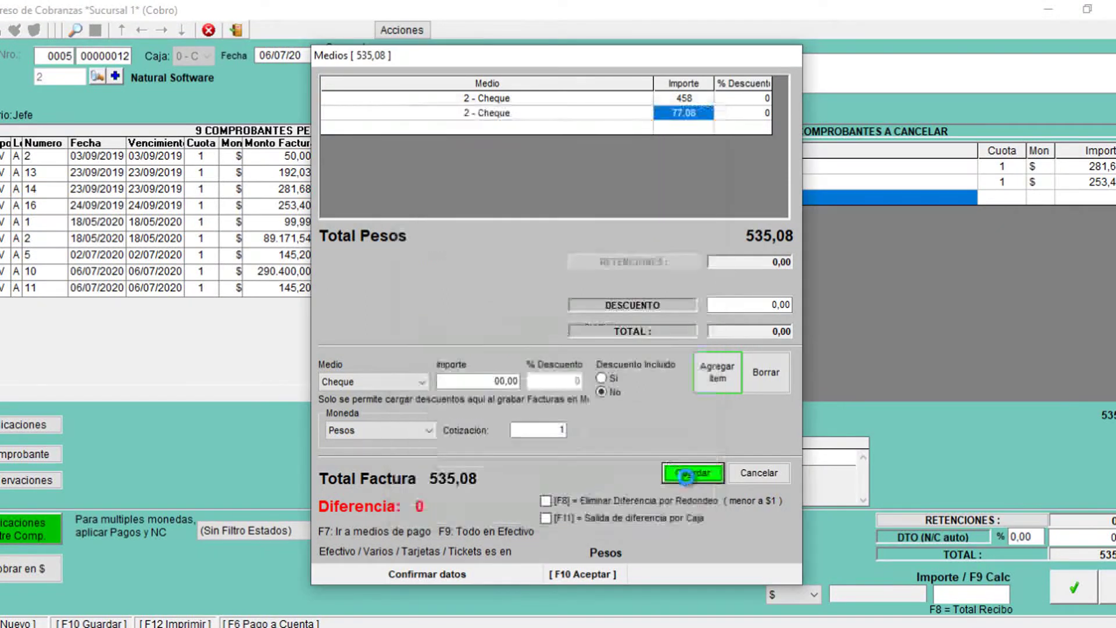
click(687, 474)
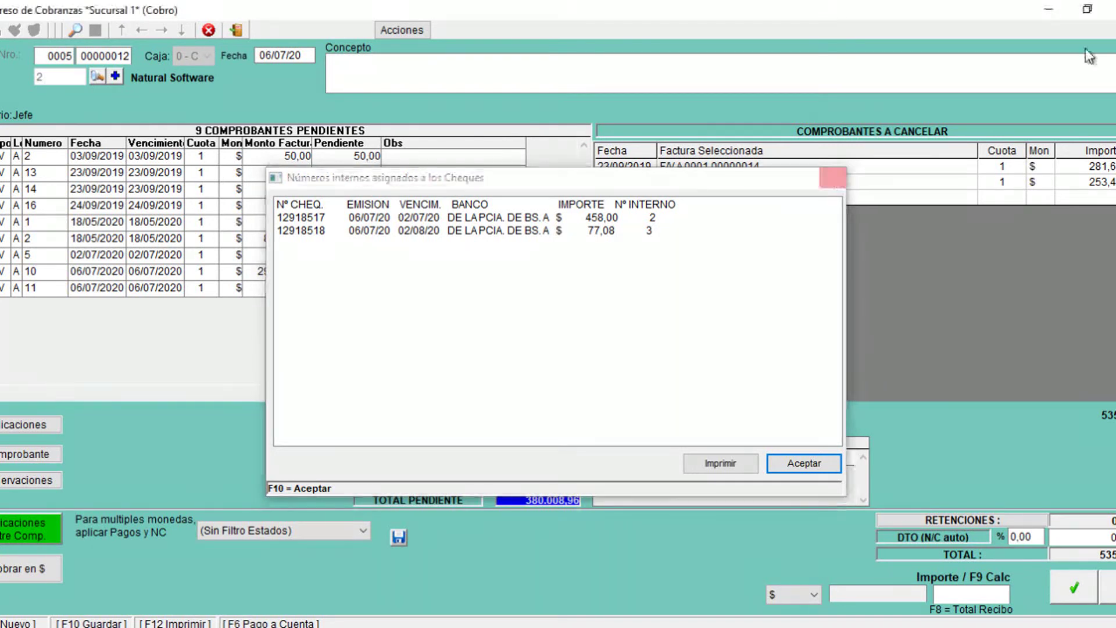
Step: Finish registering the receipt without printing it and close the collections window
click(835, 179)
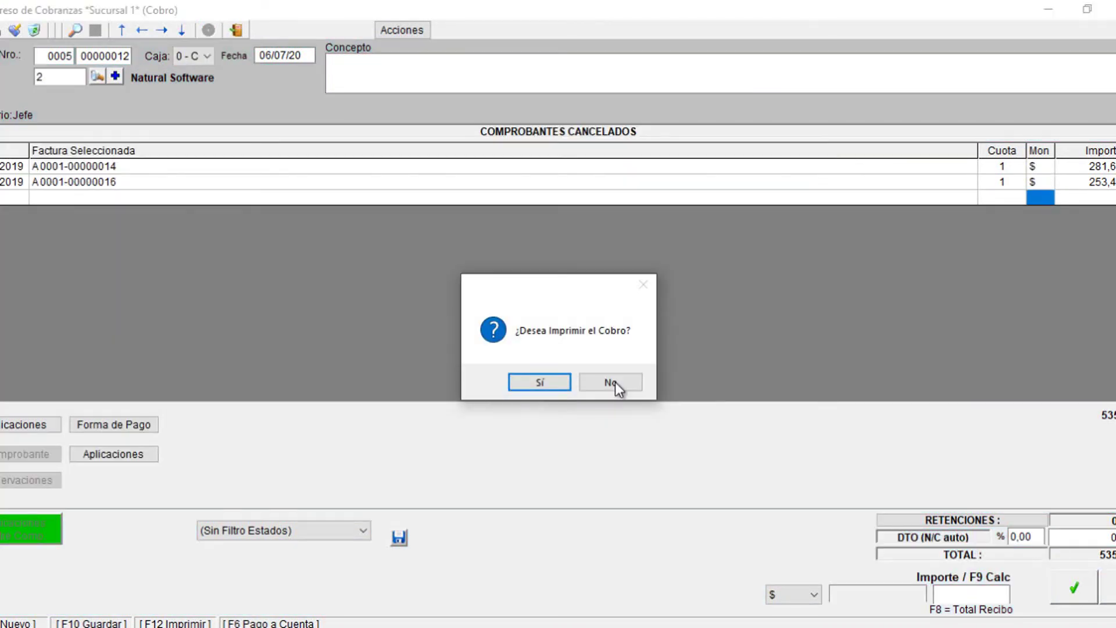
click(615, 382)
click(616, 382)
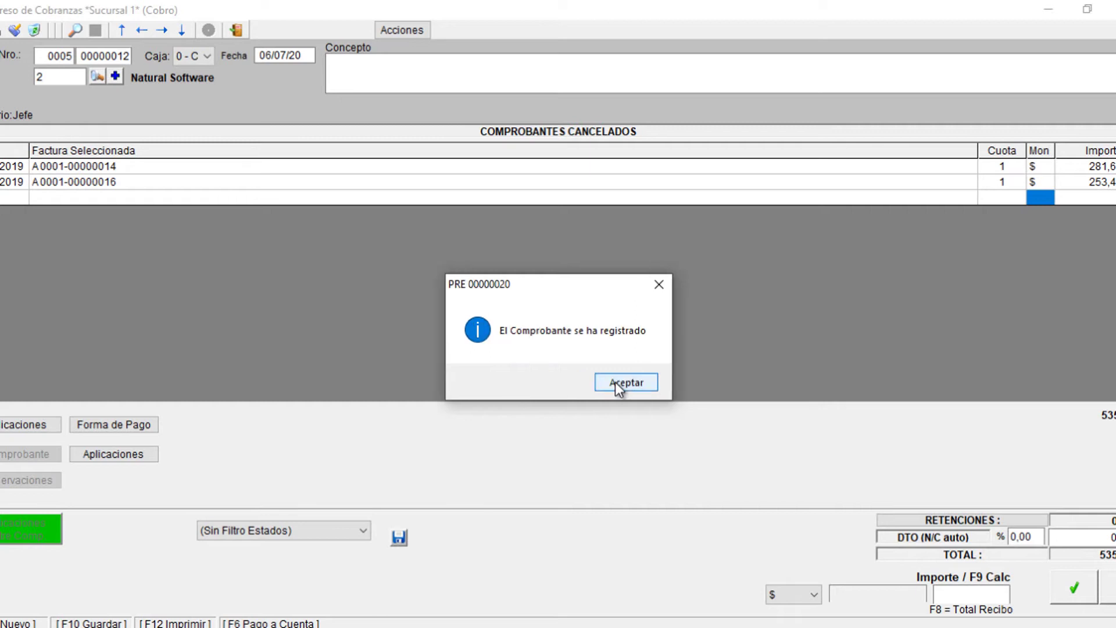
click(616, 384)
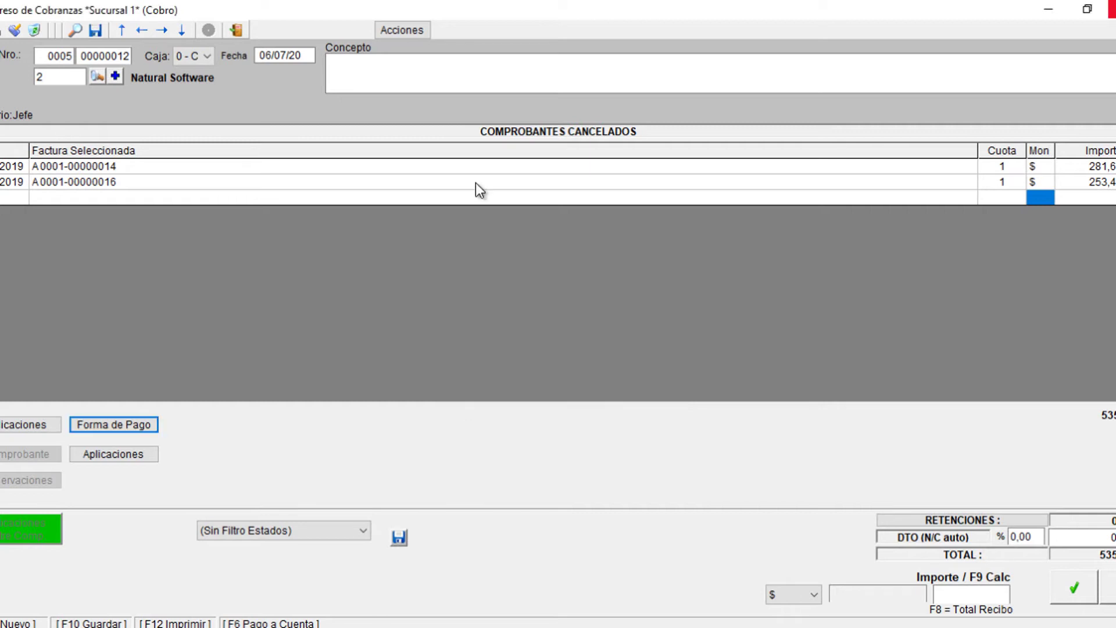
key(Escape)
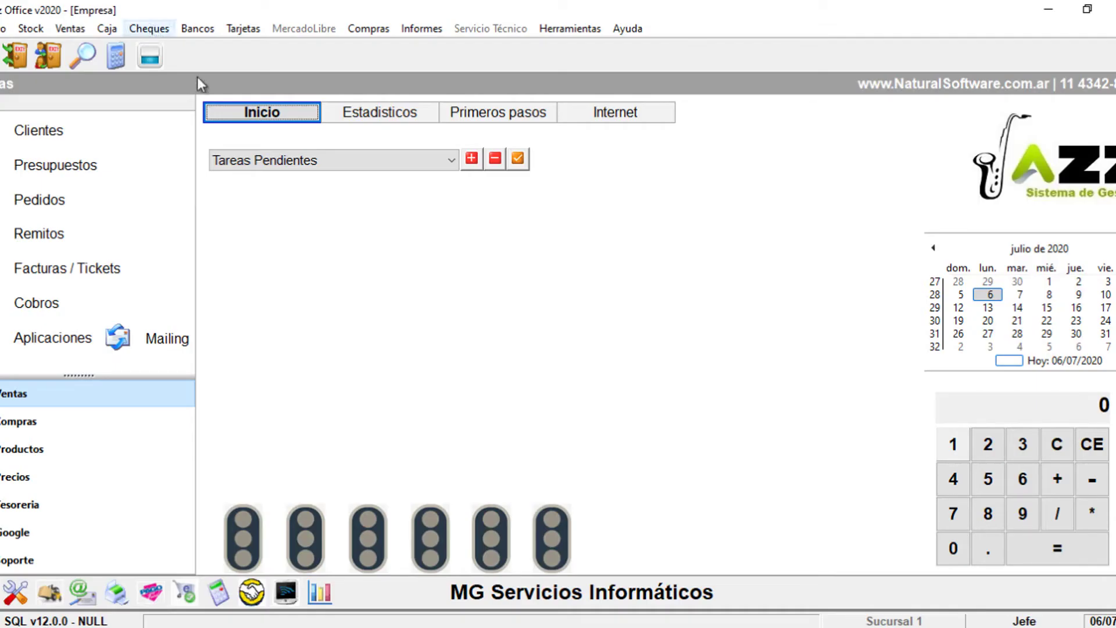
Step: Open the third-party cheque administration to view the cheques entered on 06/07/20 in all states
key(Down)
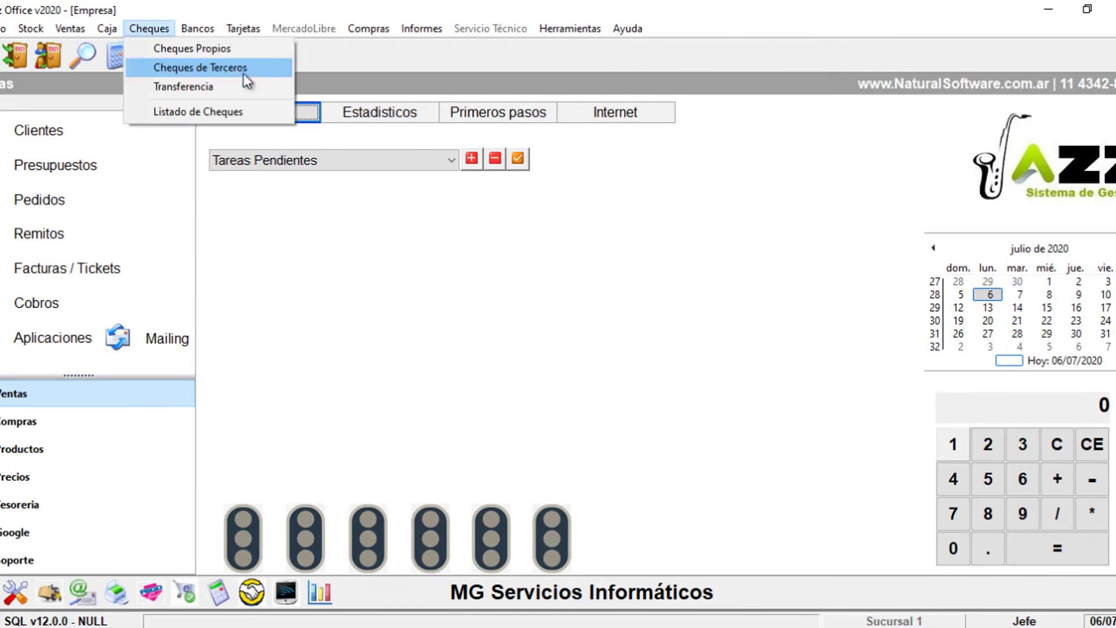
click(245, 73)
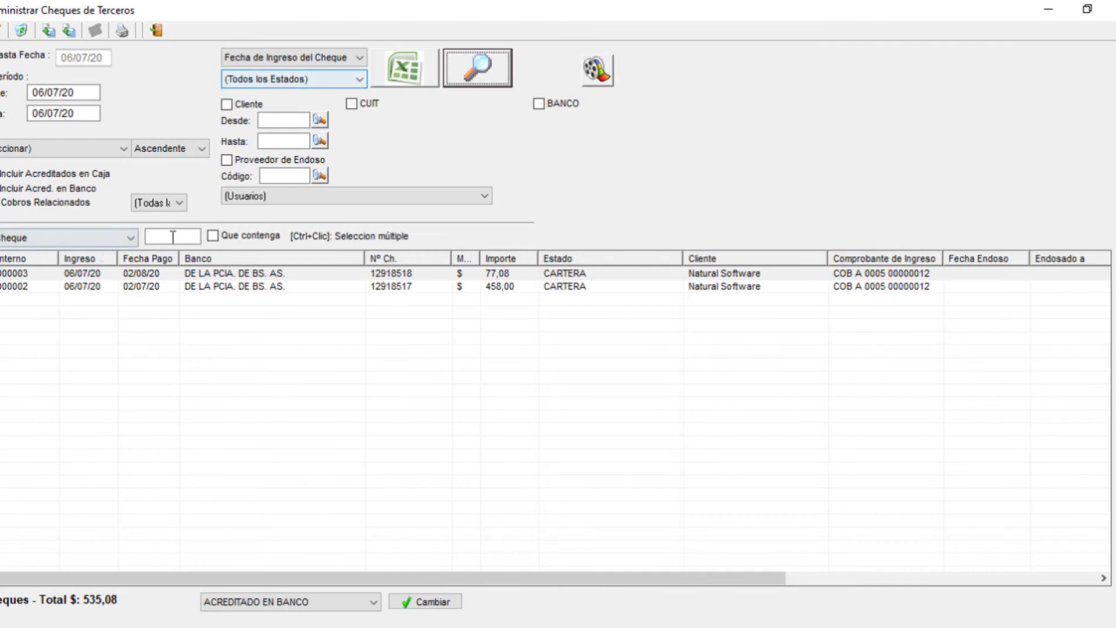
click(172, 238)
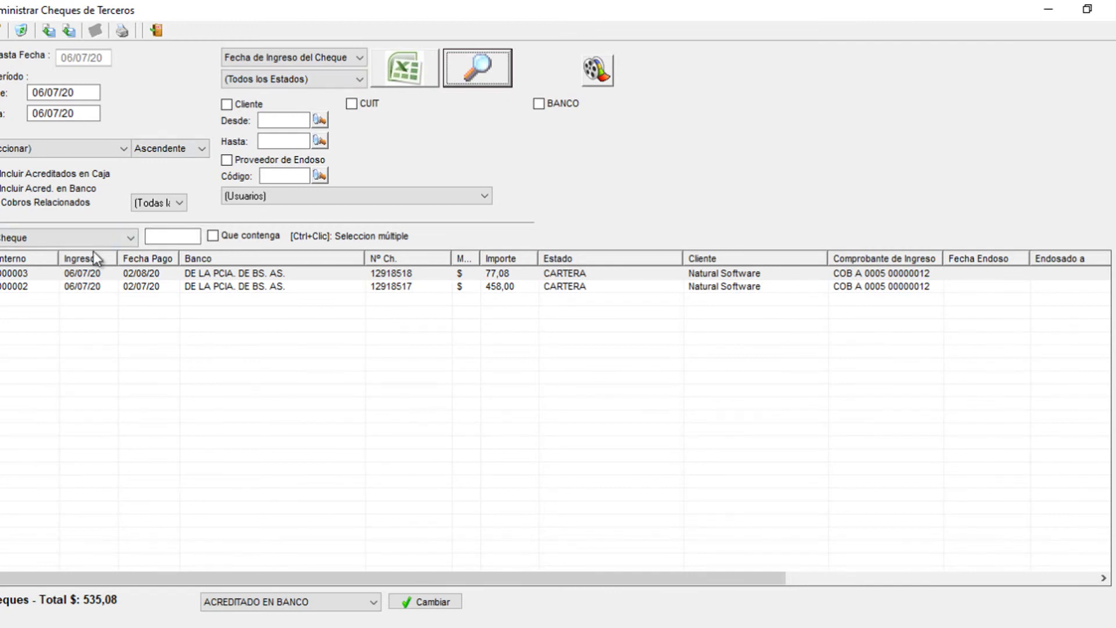
click(161, 238)
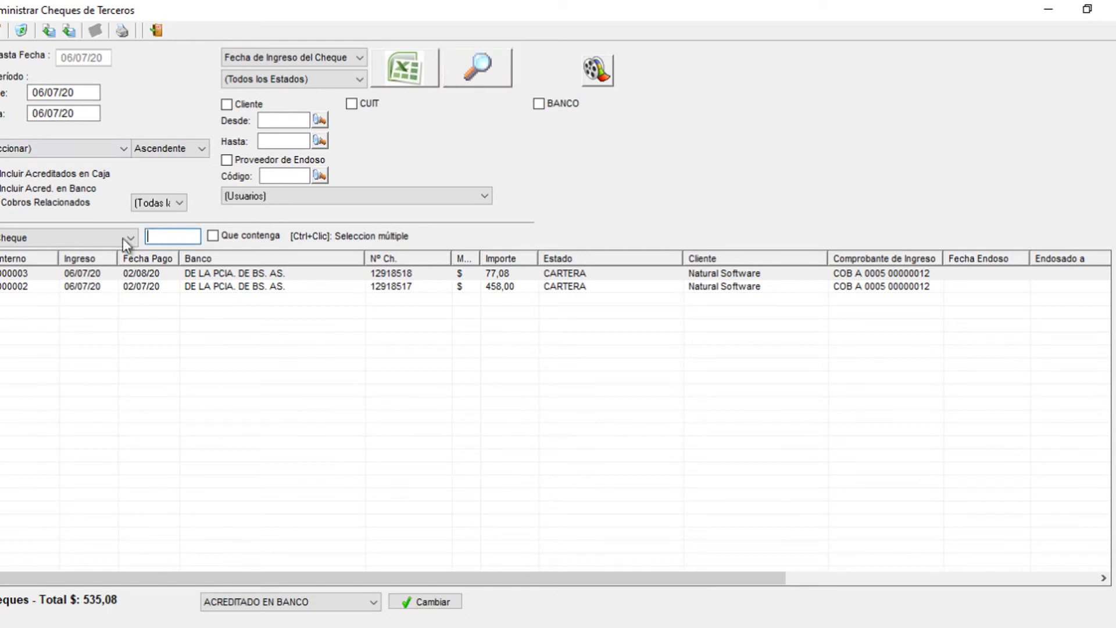
Step: Search the third-party cheques by internal number 2, and close the cheque administration window
click(124, 239)
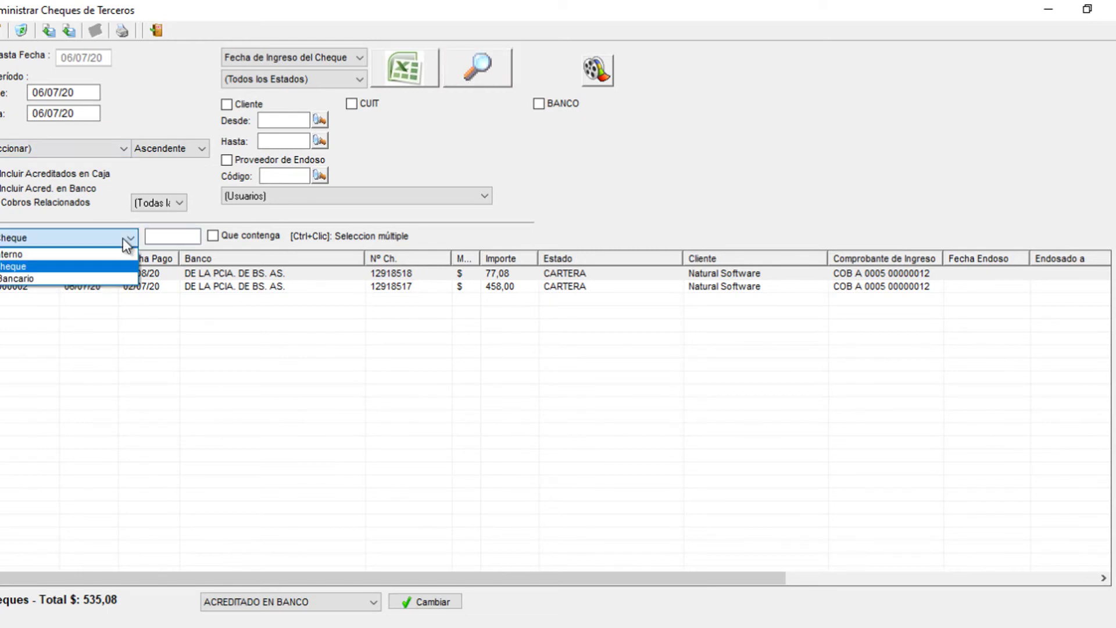
click(44, 254)
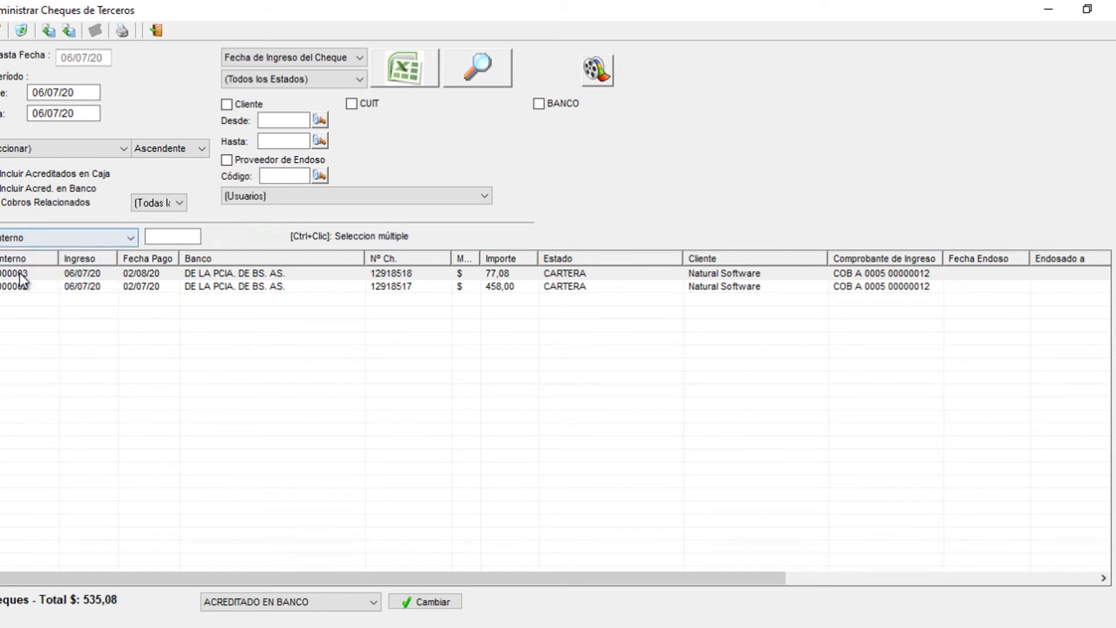
key(alt+Down)
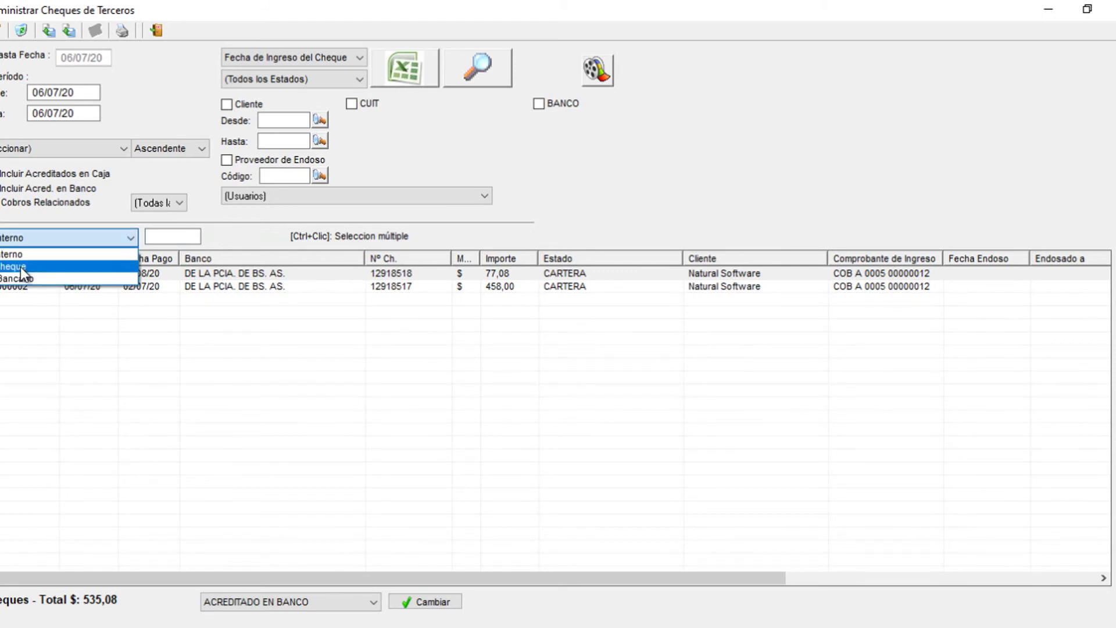
click(184, 239)
click(185, 239)
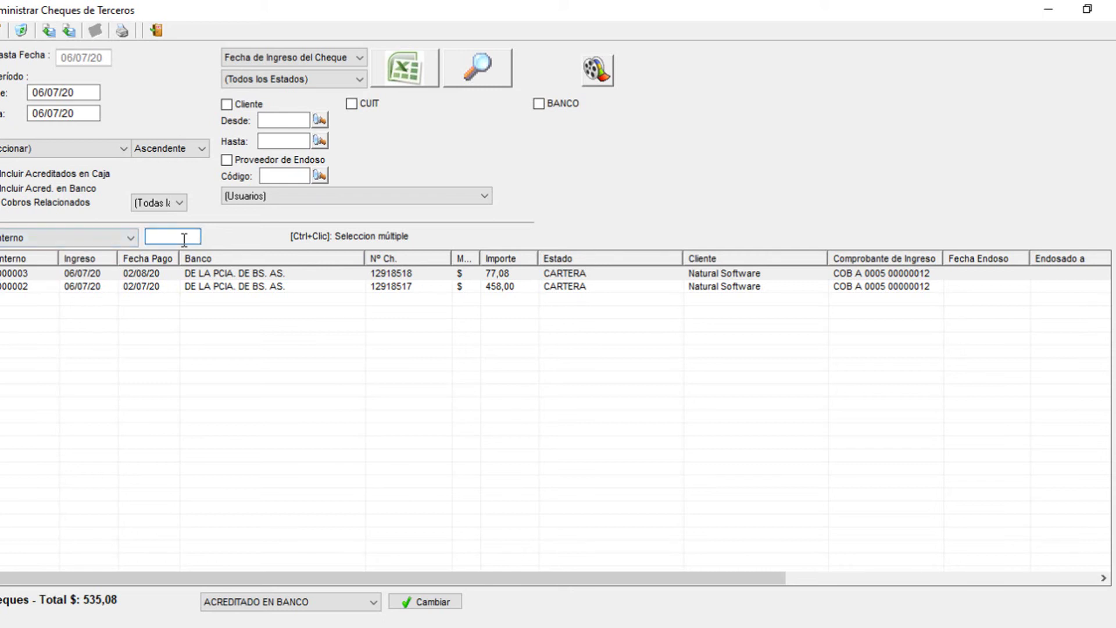
text(2)
click(465, 71)
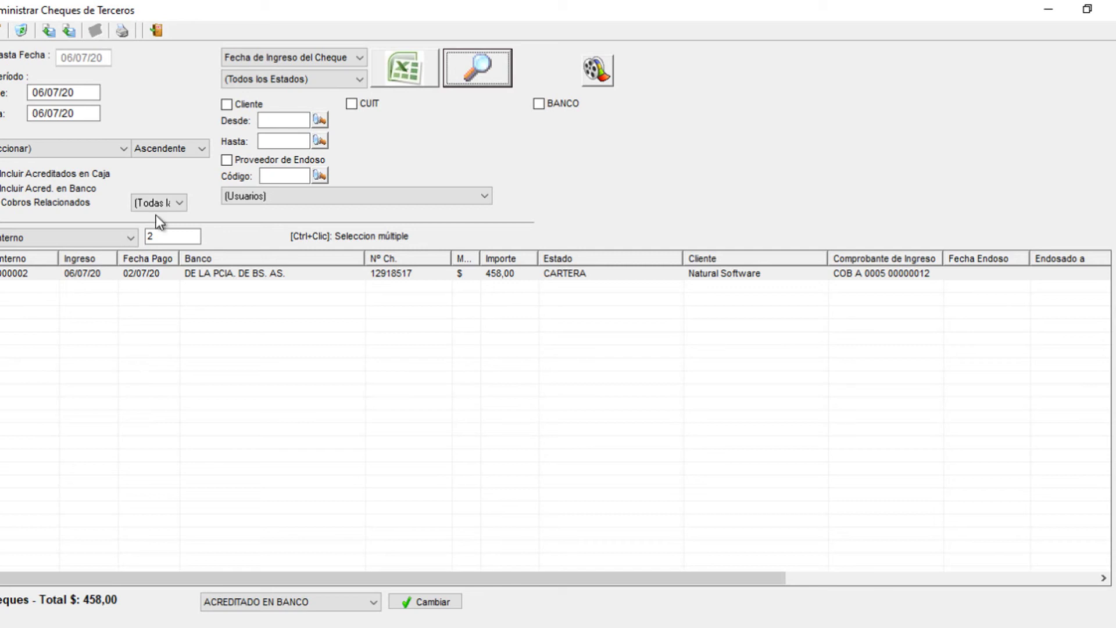
key(Tab)
click(1114, 8)
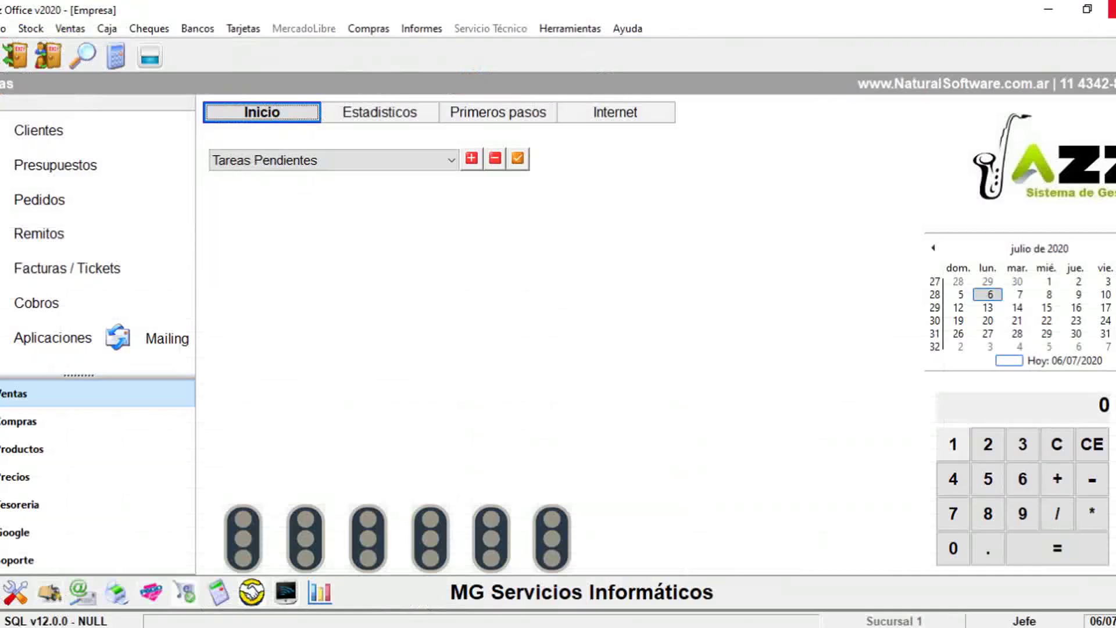